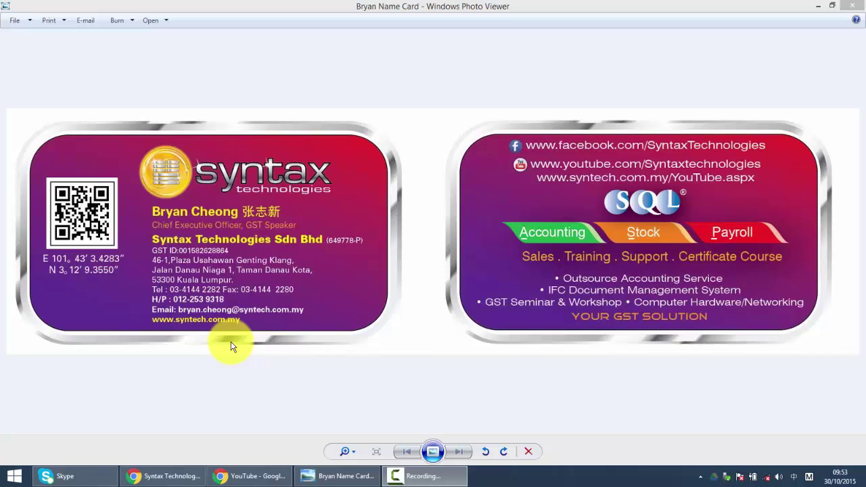
- Minimize Photo Viewer, then launch SQL Financial Accounting and log into Testing Company 2015 with the password
{"action": "left_click", "coordinate": [817, 5]}
{"action": "double_click", "coordinate": [19, 130]}
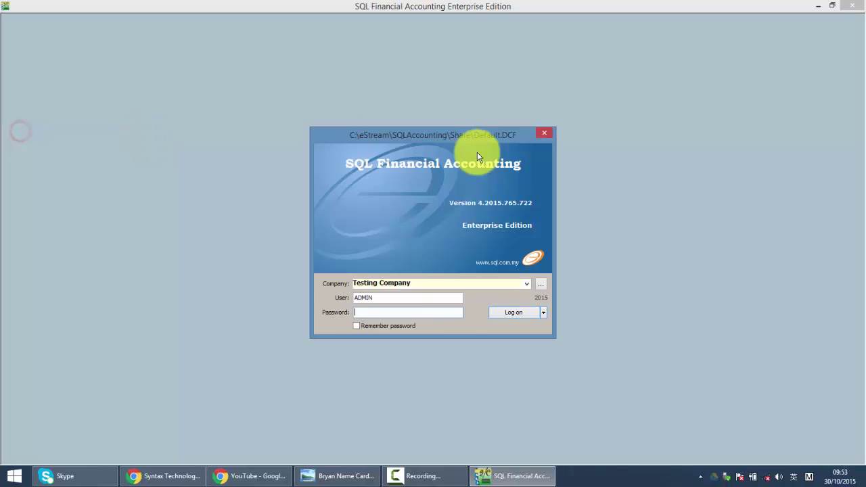
{"action": "type", "text": "ADMIN"}
{"action": "key", "text": "Return"}
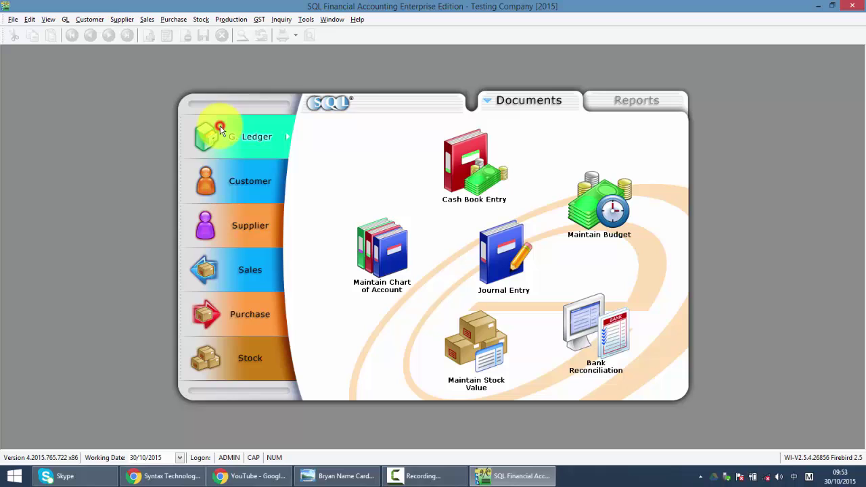
- Open Cash Book Entry and filter vouchers to descriptions containing 'al', leaving 9 listed
{"action": "left_click", "coordinate": [479, 179]}
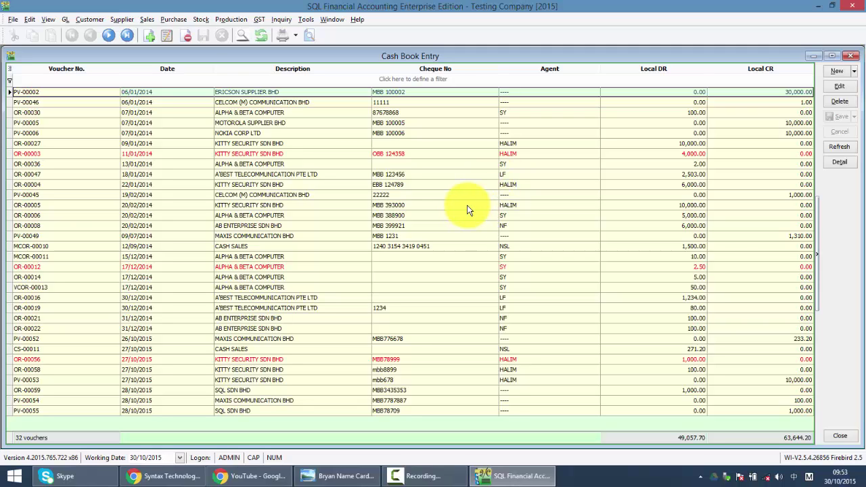
{"action": "left_click", "coordinate": [33, 81]}
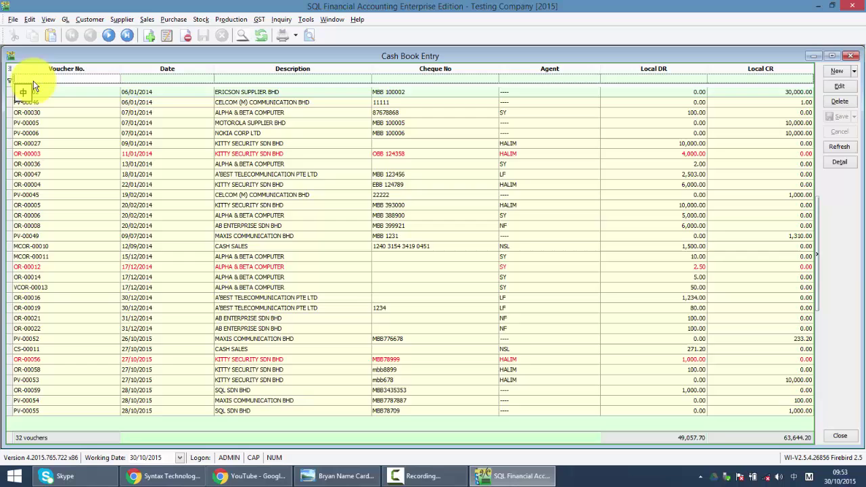
{"action": "type", "text": "52"}
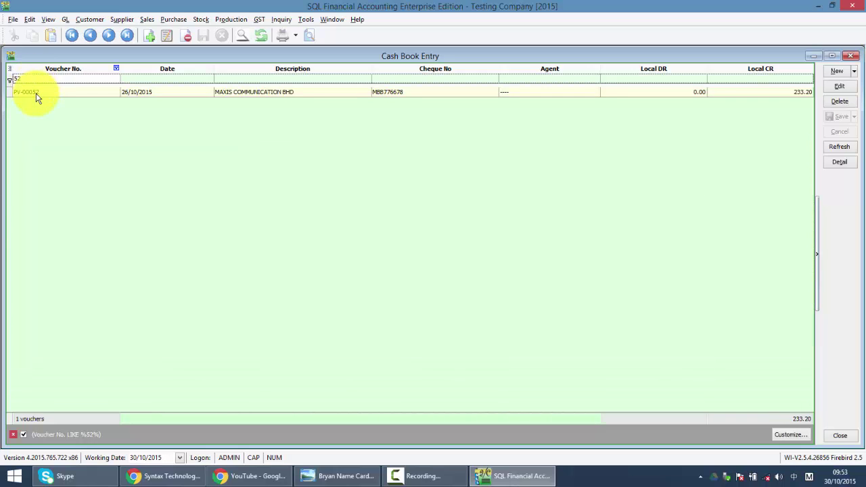
{"action": "key", "text": "BackSpace"}
{"action": "key", "text": "BackSpace"}
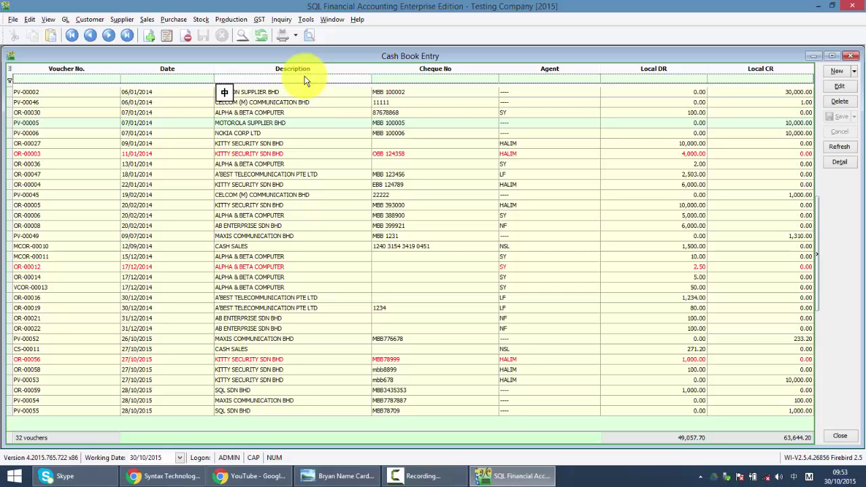
{"action": "type", "text": "al"}
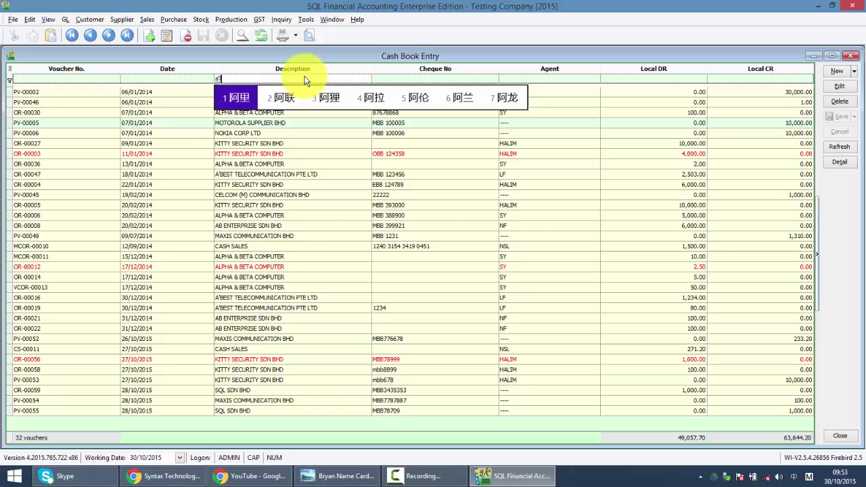
{"action": "key", "text": "Caps_Lock"}
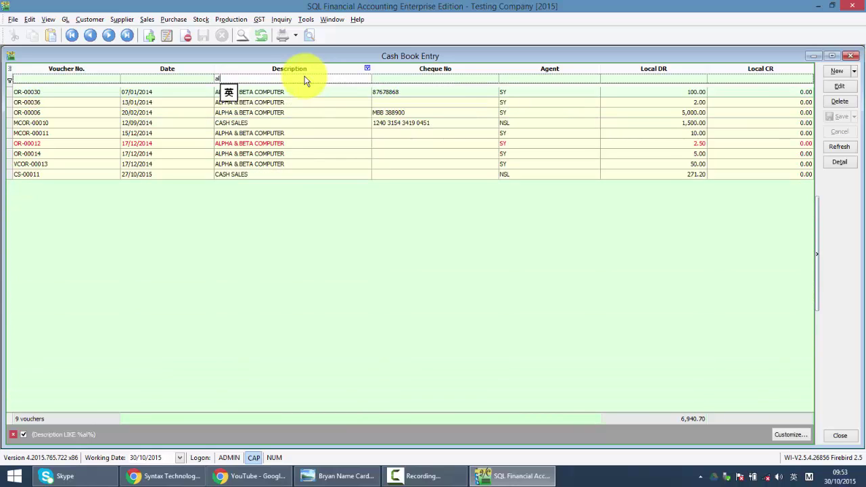
{"action": "left_click", "coordinate": [264, 102]}
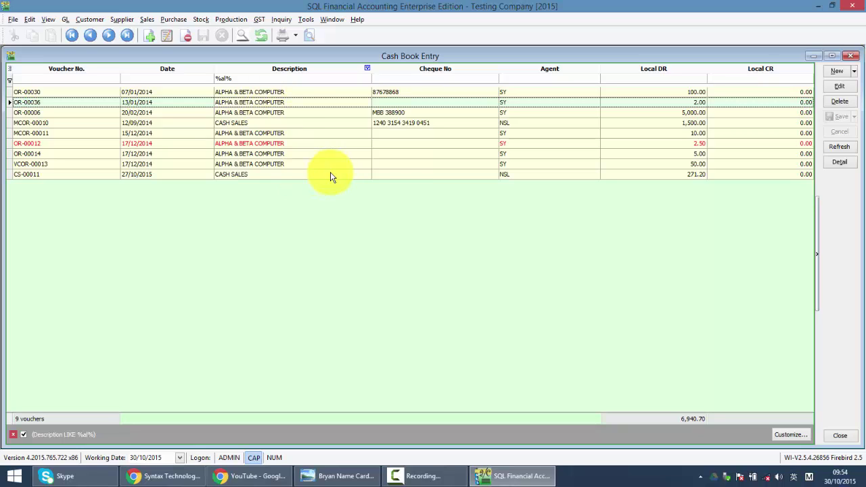
- Clear the Description and Cheque No filters so all 32 cash book vouchers show
{"action": "left_click", "coordinate": [294, 81]}
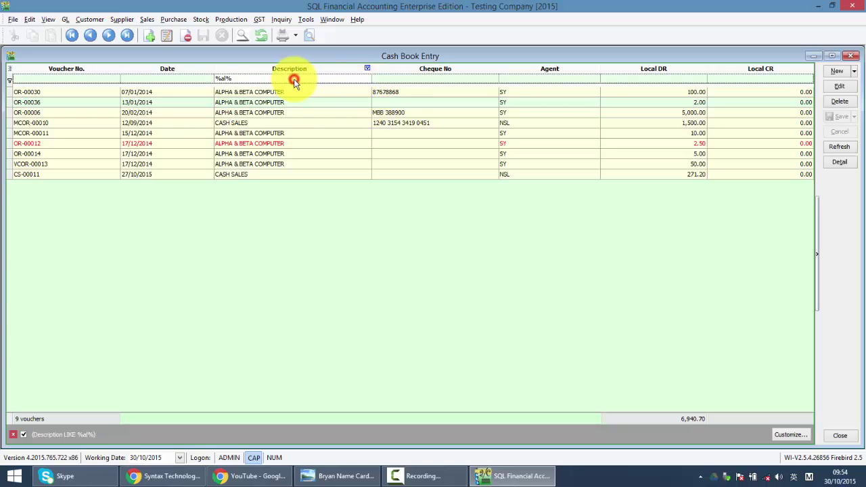
{"action": "key", "text": "Delete"}
{"action": "left_click", "coordinate": [420, 79]}
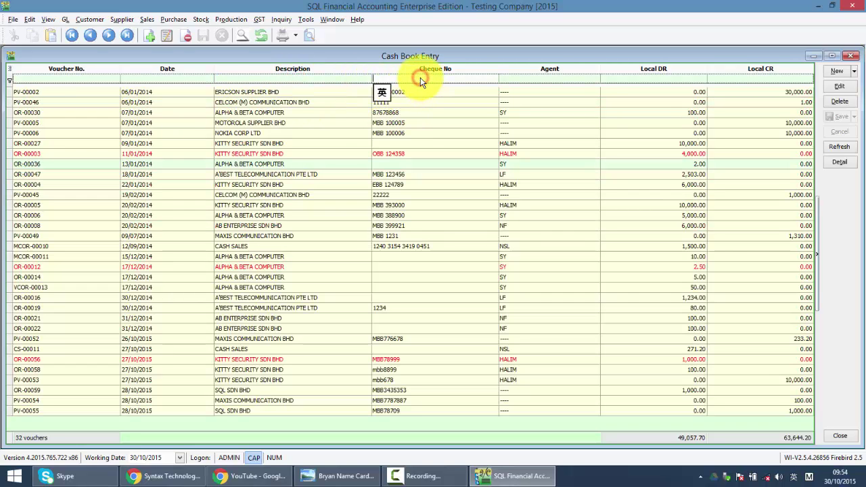
{"action": "type", "text": "02"}
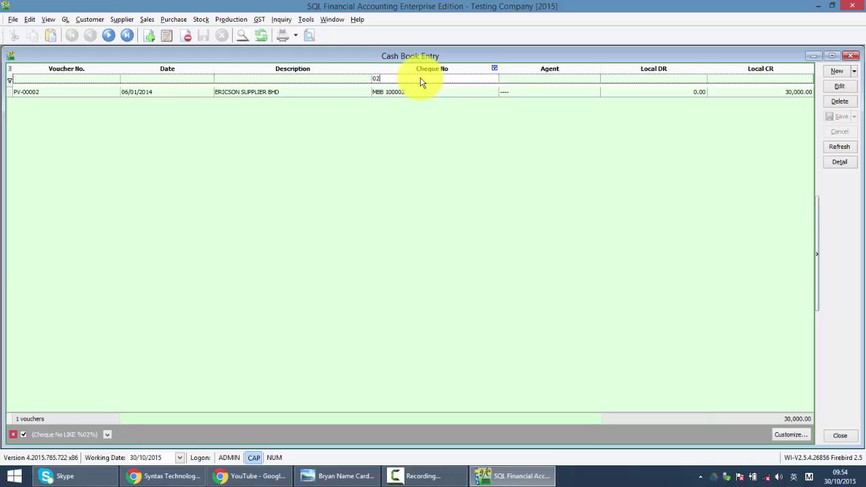
{"action": "key", "text": "Delete"}
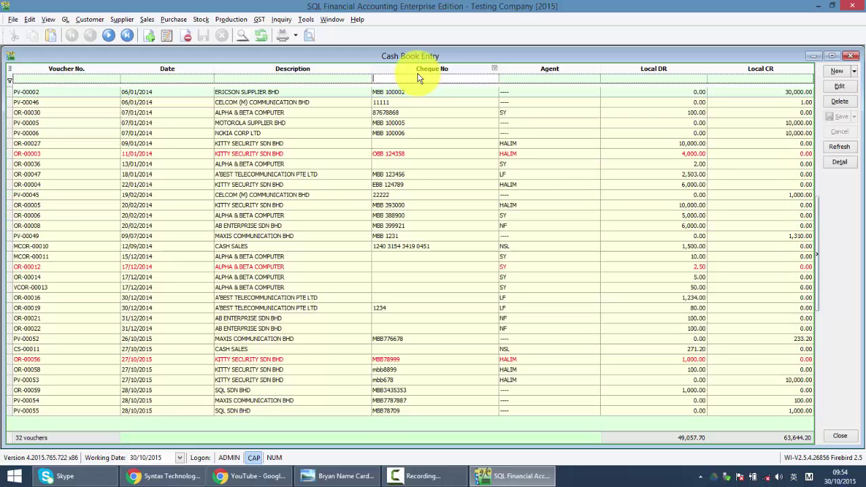
- Use the Field Chooser to add an Area column and remove the Agent column
{"action": "right_click", "coordinate": [334, 72]}
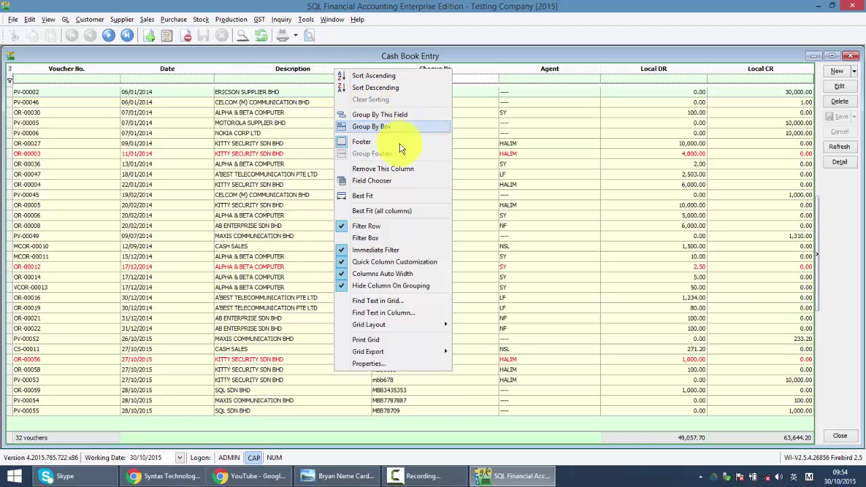
{"action": "left_click", "coordinate": [390, 184]}
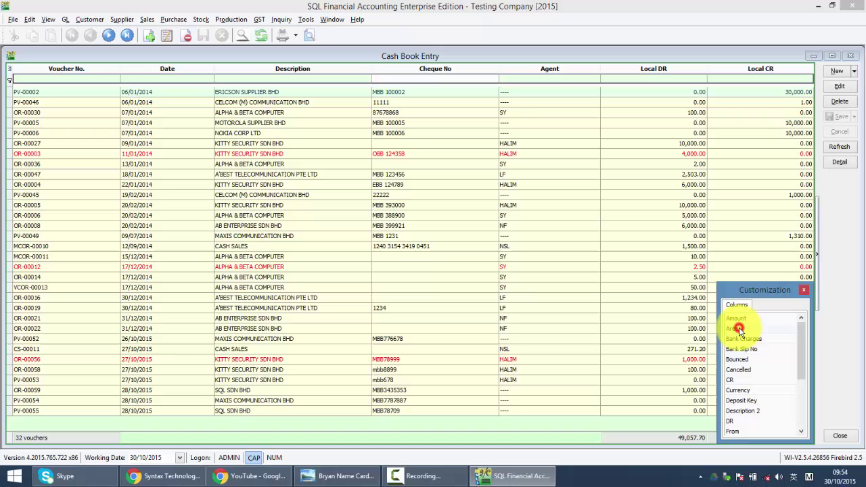
{"action": "left_click_drag", "start_coordinate": [743, 338], "coordinate": [485, 67]}
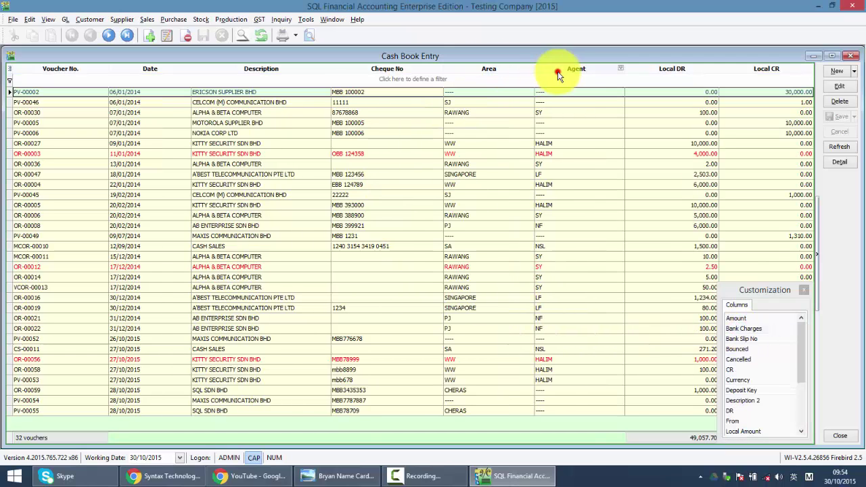
{"action": "left_click_drag", "start_coordinate": [614, 67], "coordinate": [759, 346]}
{"action": "left_click", "coordinate": [803, 290]}
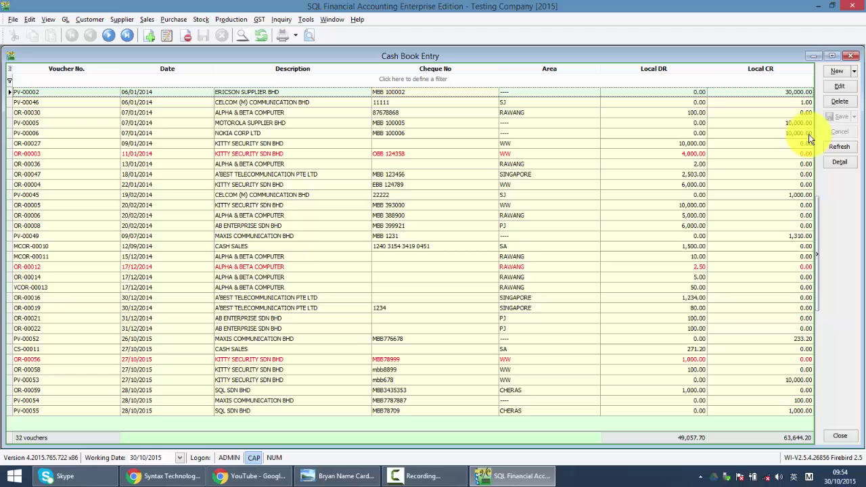
- Create a new Payment Voucher from the New dropdown
{"action": "left_click", "coordinate": [855, 72]}
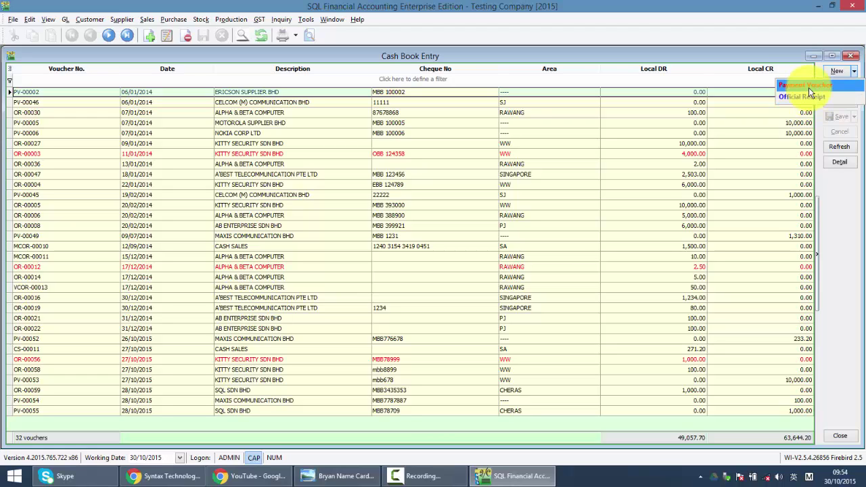
{"action": "left_click", "coordinate": [809, 87]}
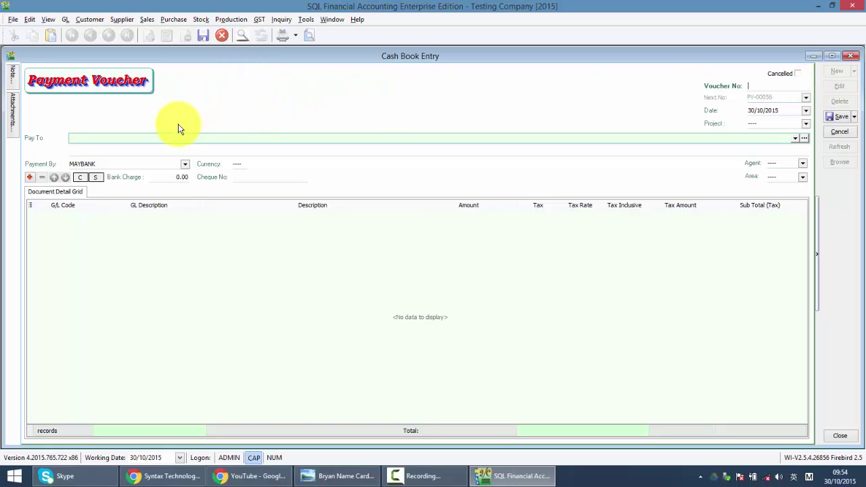
- Enter 'ABC PRINTING-IV78788-30/10/2015-PRINTING' as the voucher's Pay To
{"action": "left_click", "coordinate": [161, 137]}
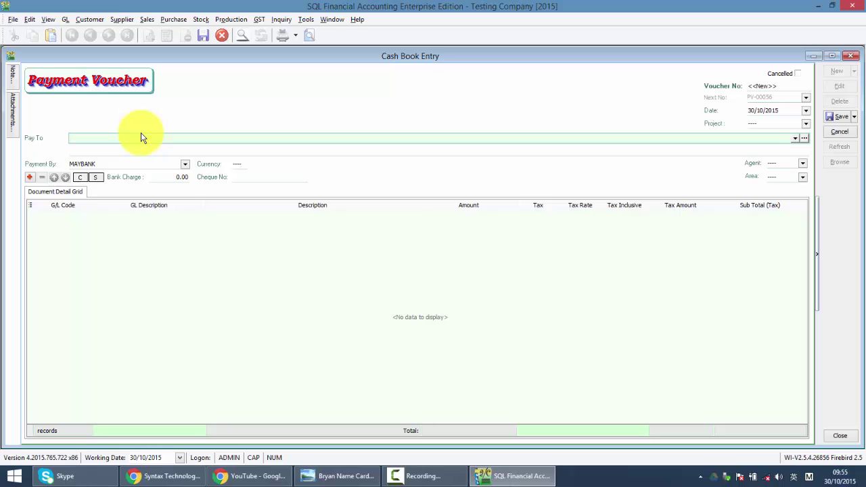
{"action": "key", "text": "Caps_Lock"}
{"action": "type", "text": "ABC PRINTING-"}
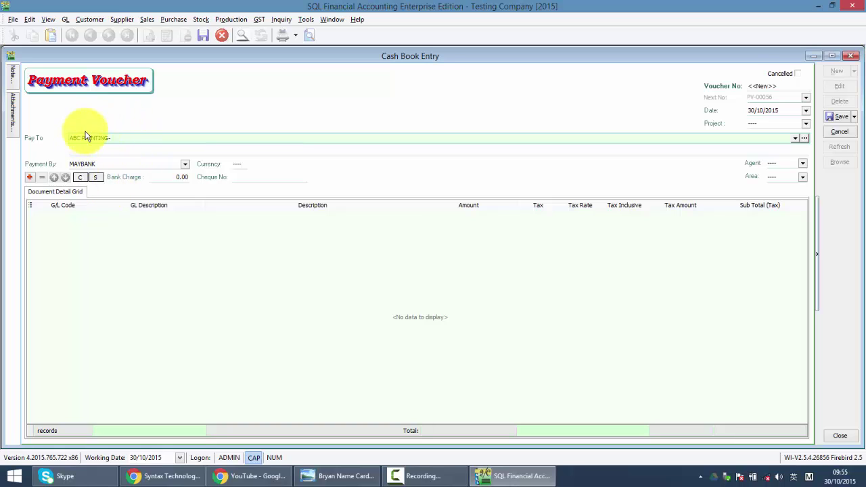
{"action": "left_click", "coordinate": [131, 136]}
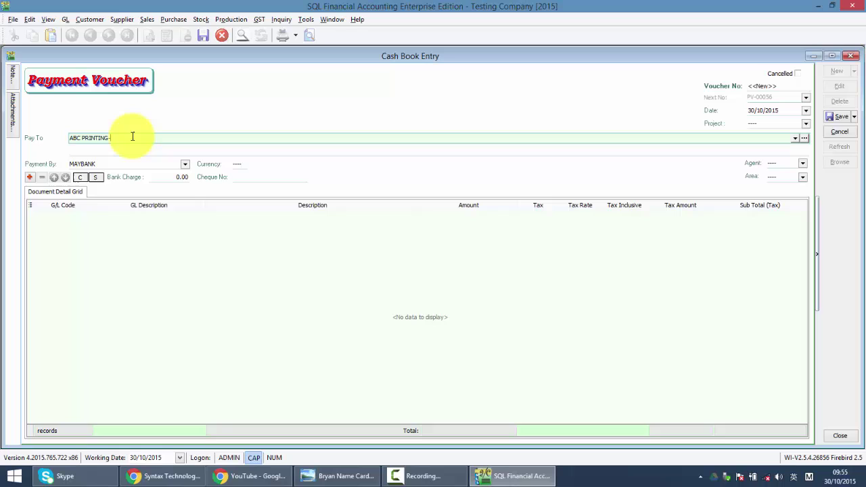
{"action": "type", "text": "IV78788-30/10/2015-"}
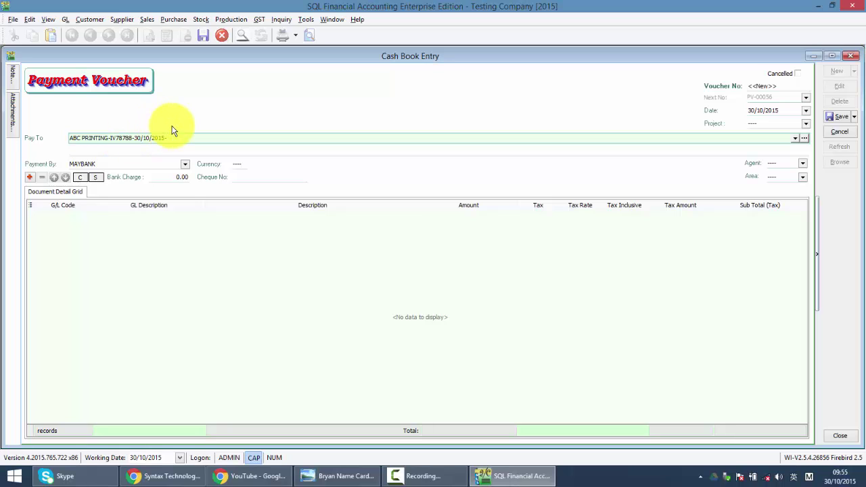
{"action": "type", "text": "PRINTING"}
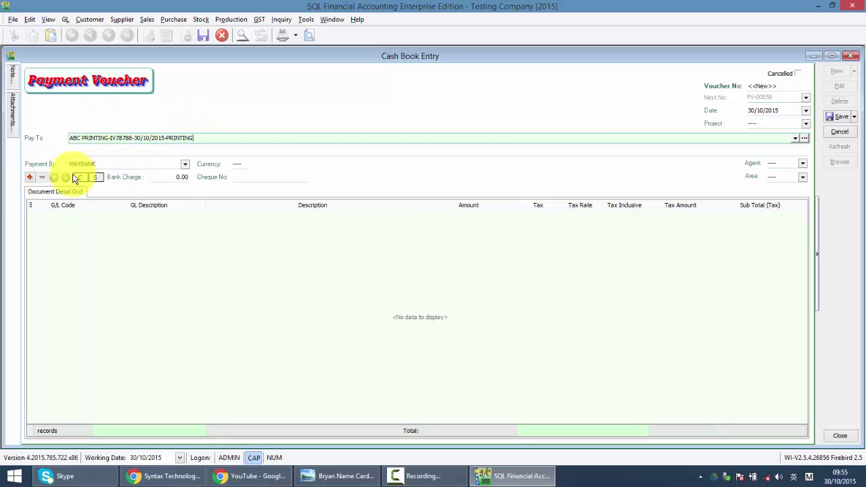
- Keep 310-001 MAYBANK as the paying account and enter cheque number MBB76767
{"action": "left_click", "coordinate": [185, 164]}
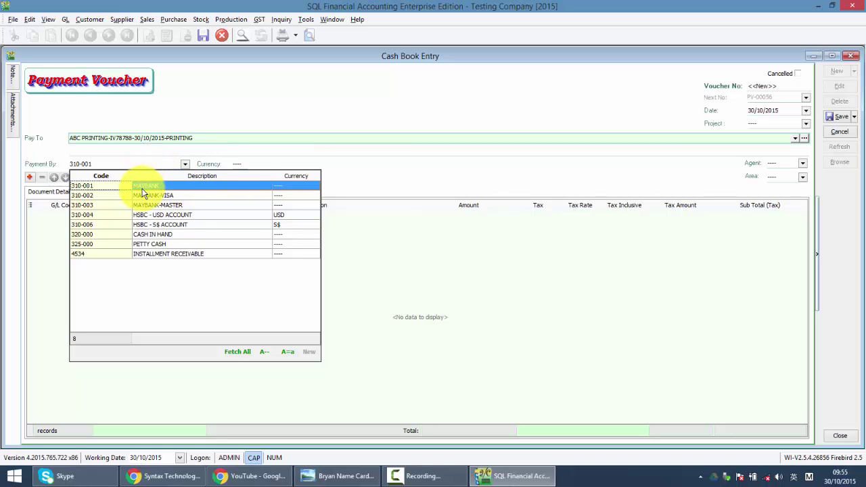
{"action": "left_click", "coordinate": [108, 165]}
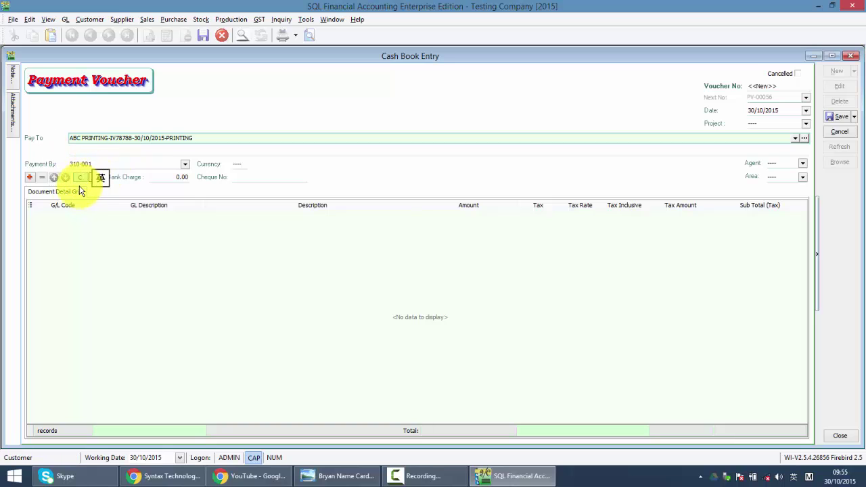
{"action": "left_click", "coordinate": [245, 177]}
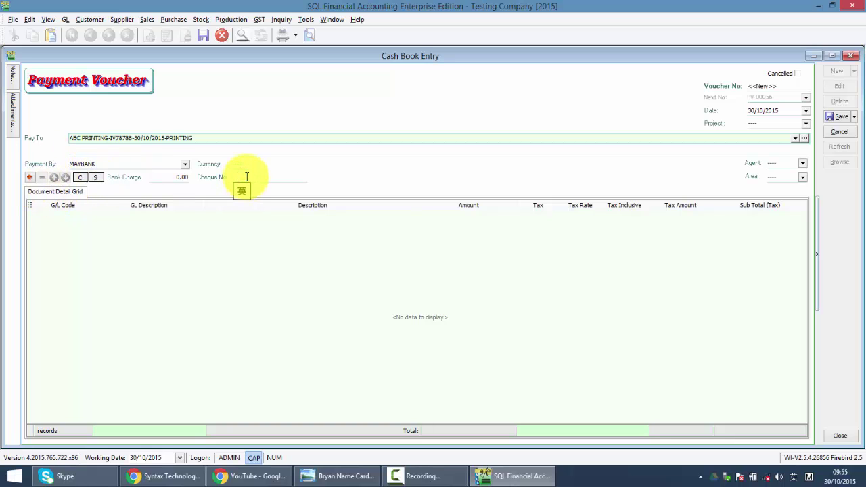
{"action": "type", "text": "MBB776767"}
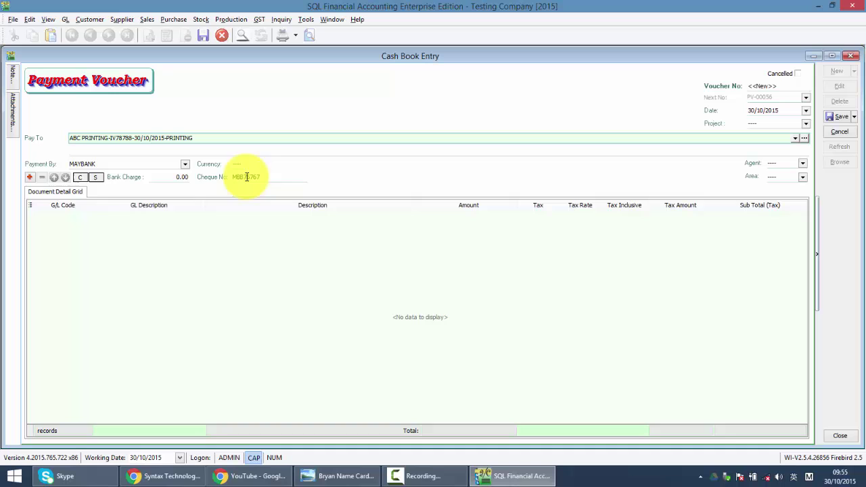
- Add a detail line and use a contains search for 'PRI' to charge it to 920-000 PRINTING
{"action": "left_click", "coordinate": [30, 177]}
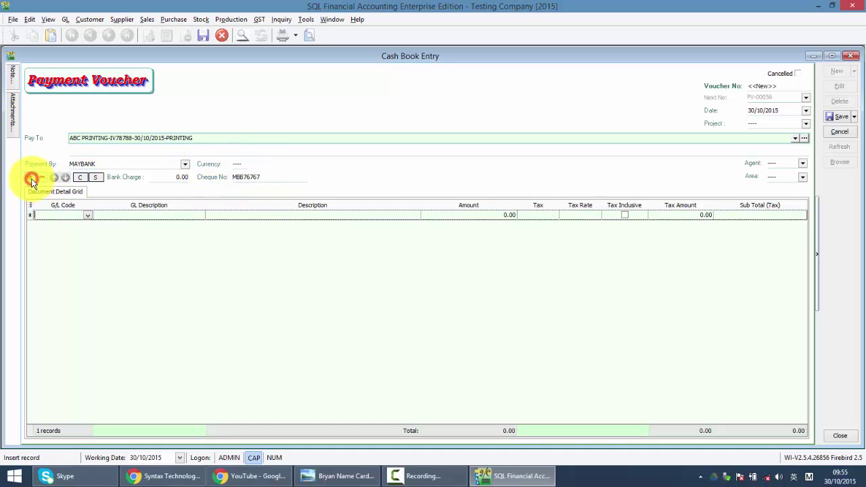
{"action": "left_click", "coordinate": [88, 215]}
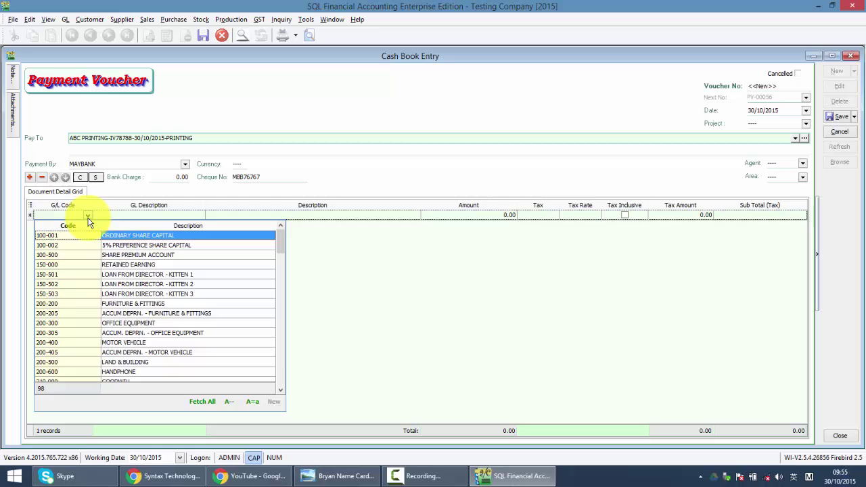
{"action": "type", "text": "P"}
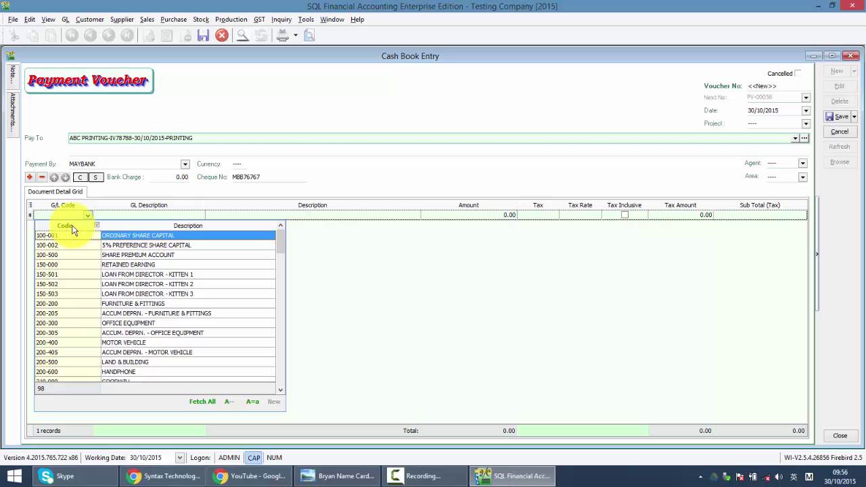
{"action": "left_click", "coordinate": [73, 230]}
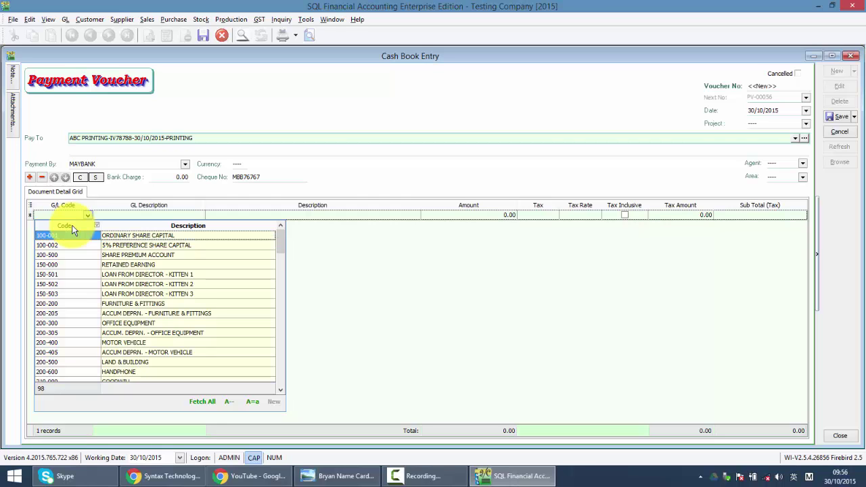
{"action": "left_click", "coordinate": [176, 246]}
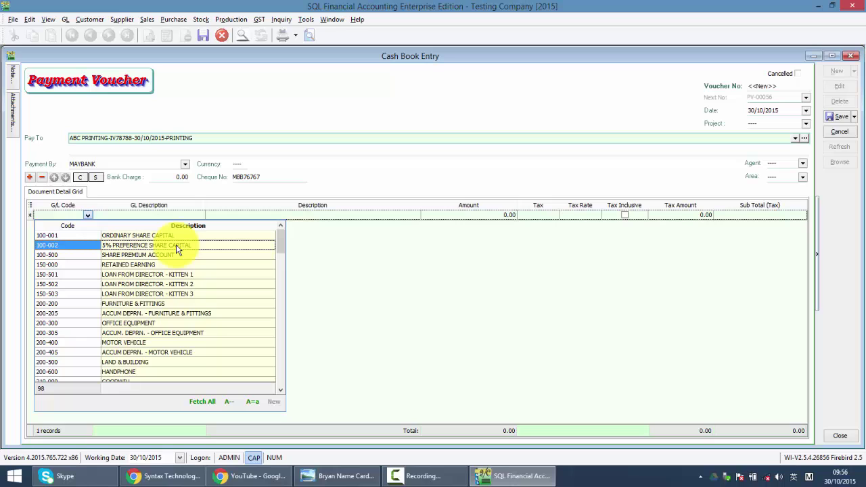
{"action": "type", "text": "PRI"}
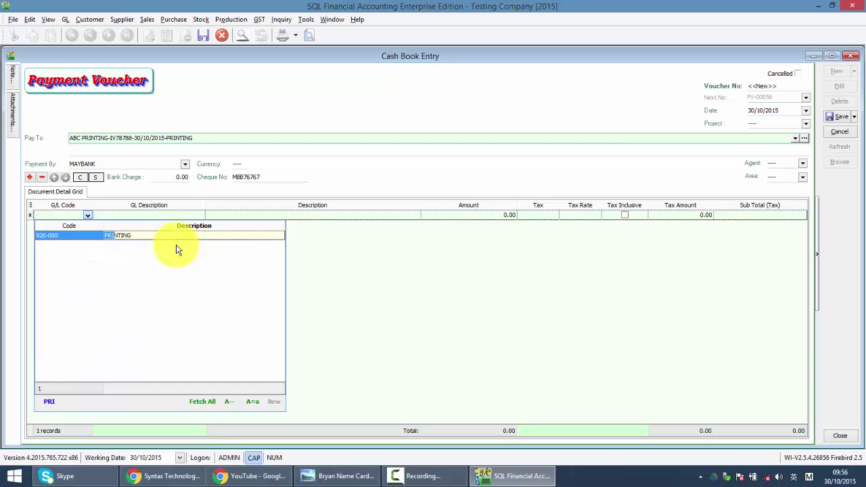
{"action": "key", "text": "BackSpace"}
{"action": "key", "text": "BackSpace"}
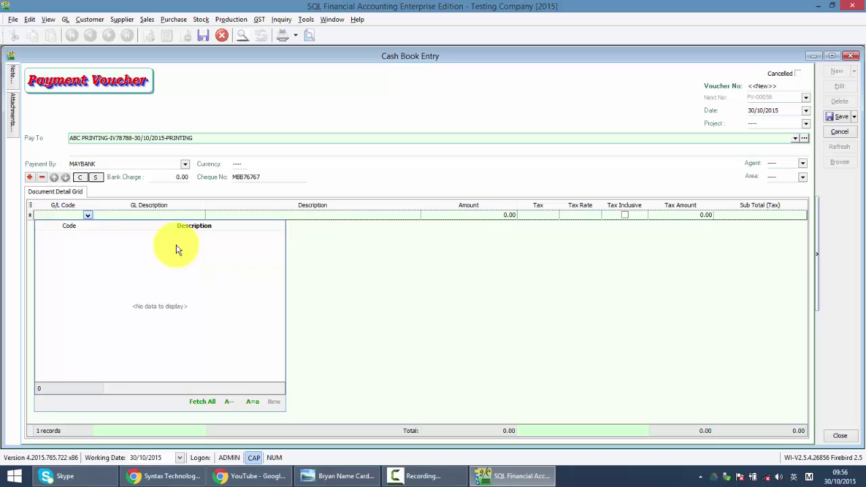
{"action": "left_click", "coordinate": [227, 405]}
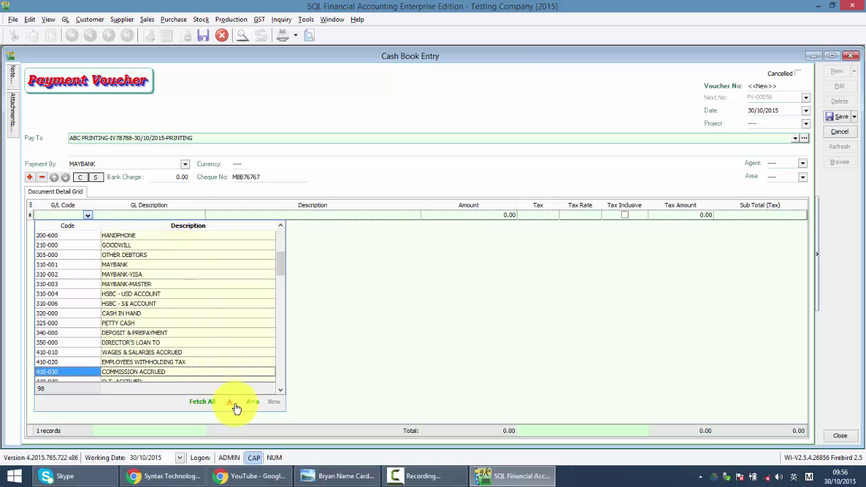
{"action": "type", "text": "CAS"}
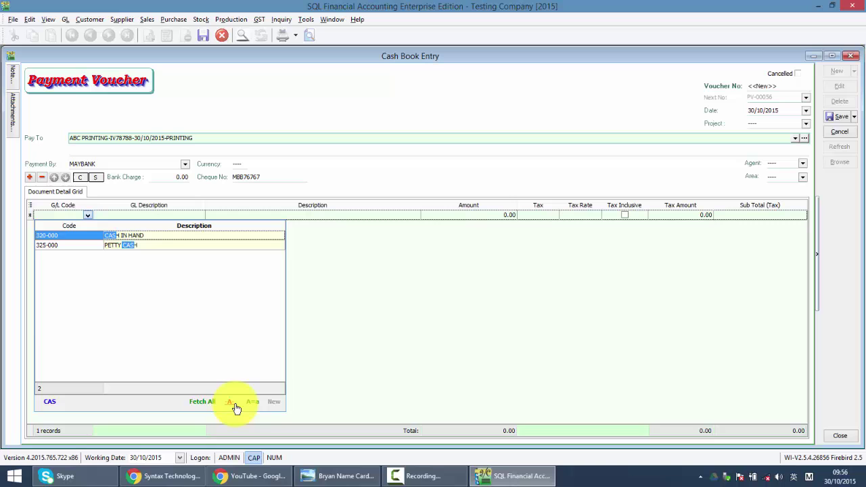
{"action": "key", "text": "BackSpace"}
{"action": "key", "text": "BackSpace"}
{"action": "key", "text": "BackSpace"}
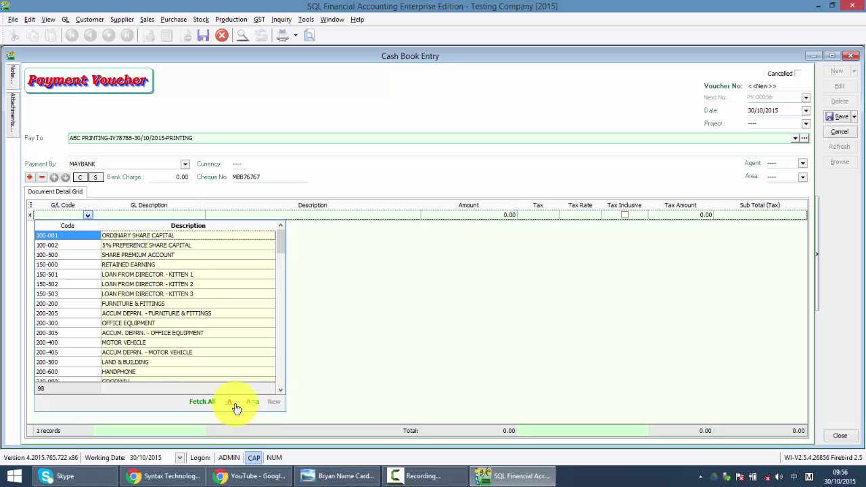
{"action": "type", "text": "PRI"}
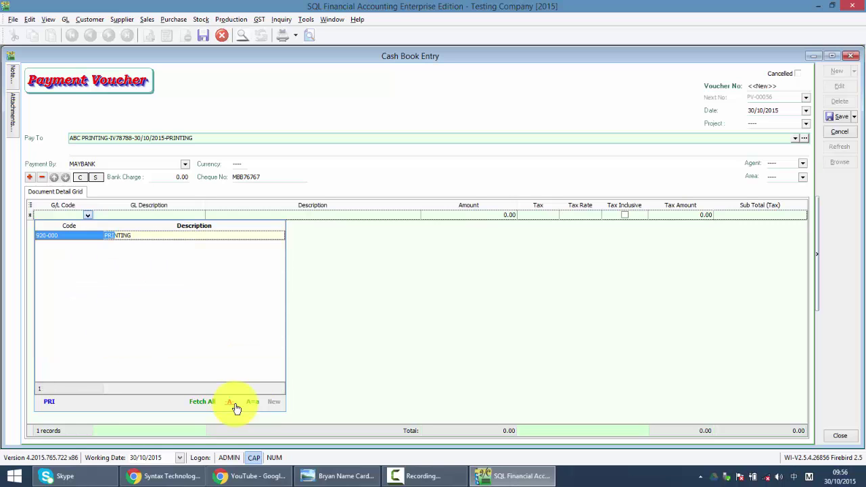
{"action": "key", "text": "Return"}
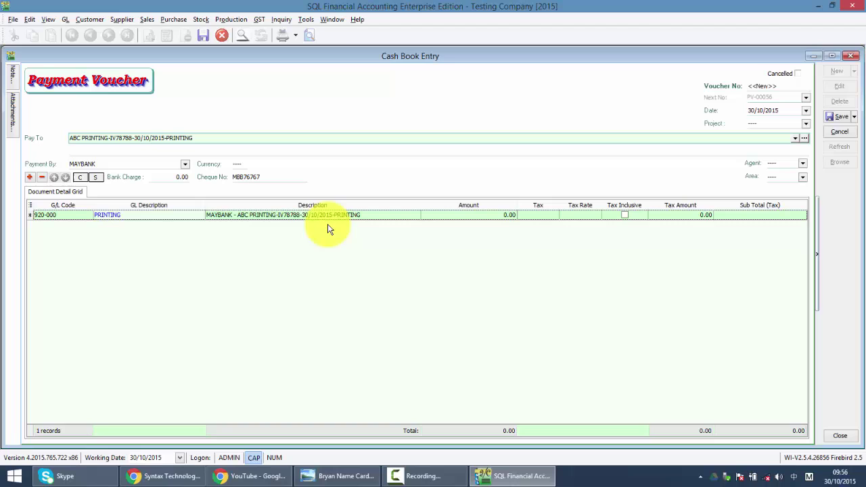
- Enter 100.00 as the printing line's amount and browse the tax code list
{"action": "left_click", "coordinate": [497, 216]}
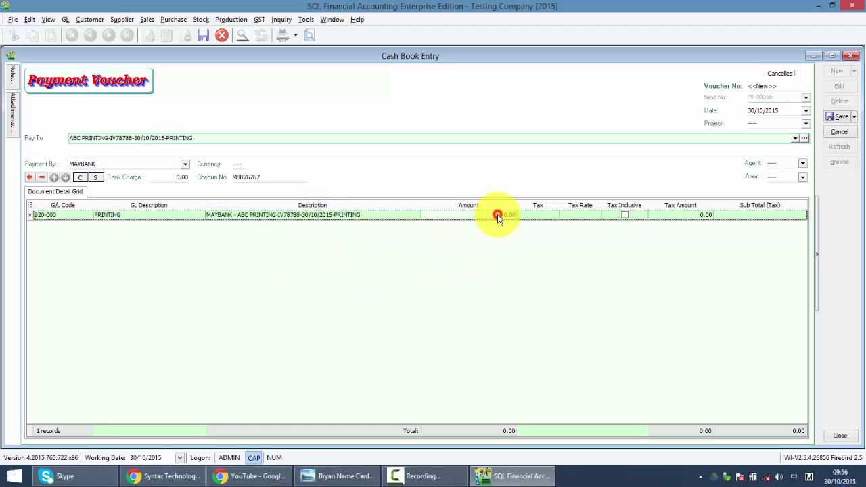
{"action": "type", "text": "100"}
{"action": "key", "text": "Return"}
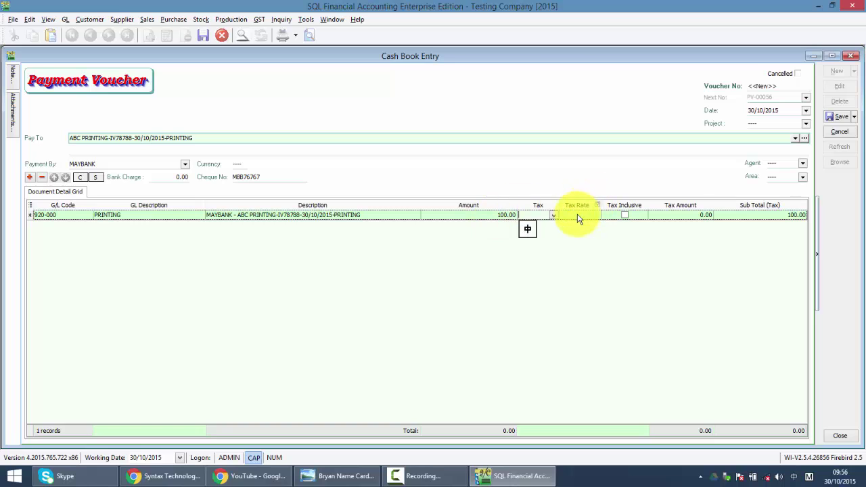
{"action": "left_click", "coordinate": [554, 216]}
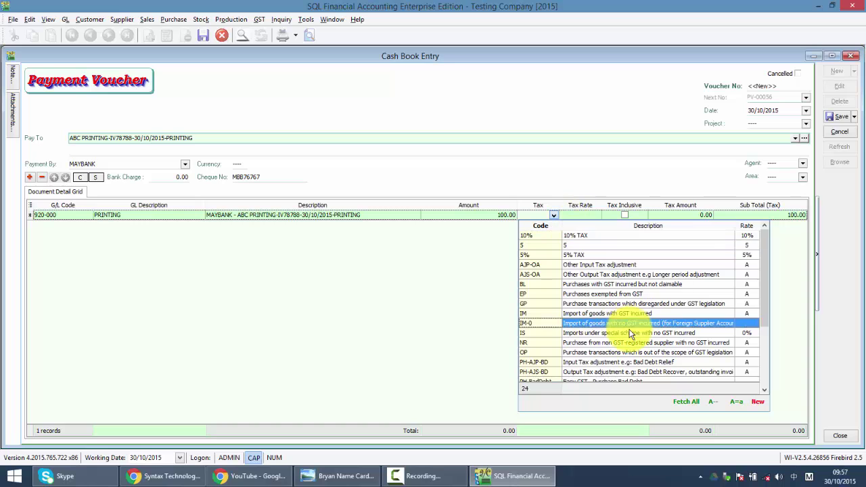
{"action": "scroll", "coordinate": [631, 334], "scroll_direction": "down", "scroll_amount": 1}
{"action": "scroll", "coordinate": [630, 335], "scroll_direction": "down", "scroll_amount": 2}
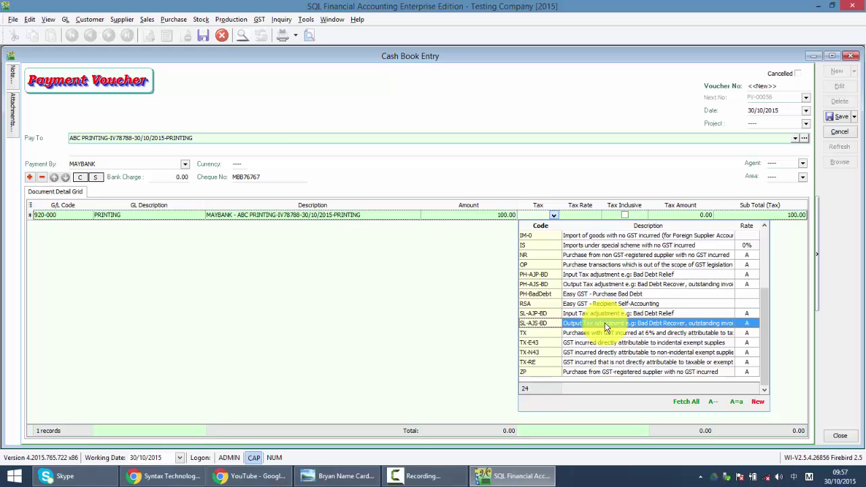
- Set the printing line's tax code to TX, leaving Tax Inclusive unticked
{"action": "type", "text": "TX"}
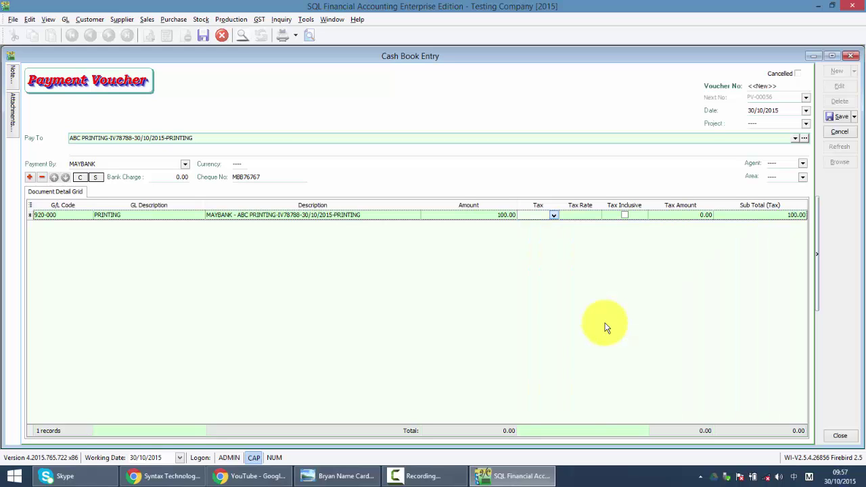
{"action": "key", "text": "Return"}
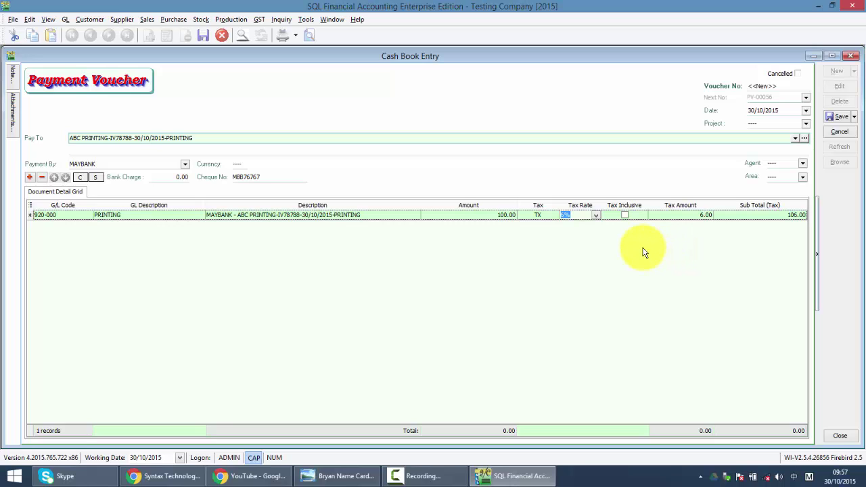
{"action": "left_click", "coordinate": [625, 215]}
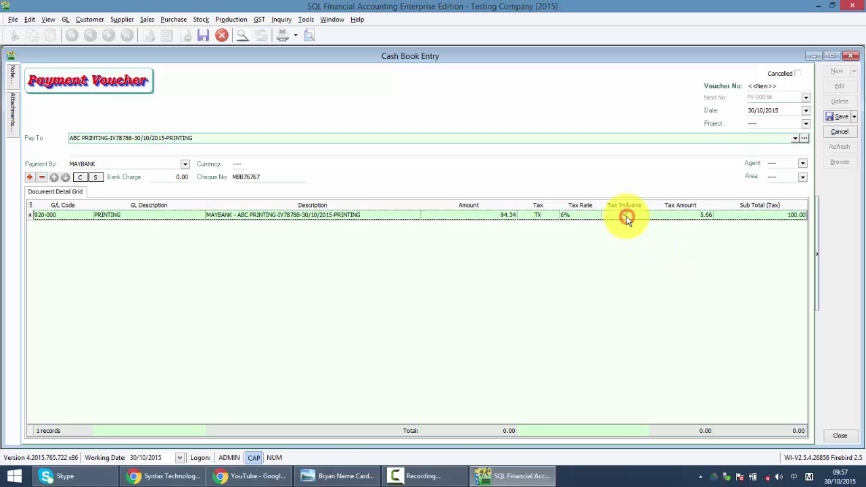
{"action": "left_click", "coordinate": [625, 215]}
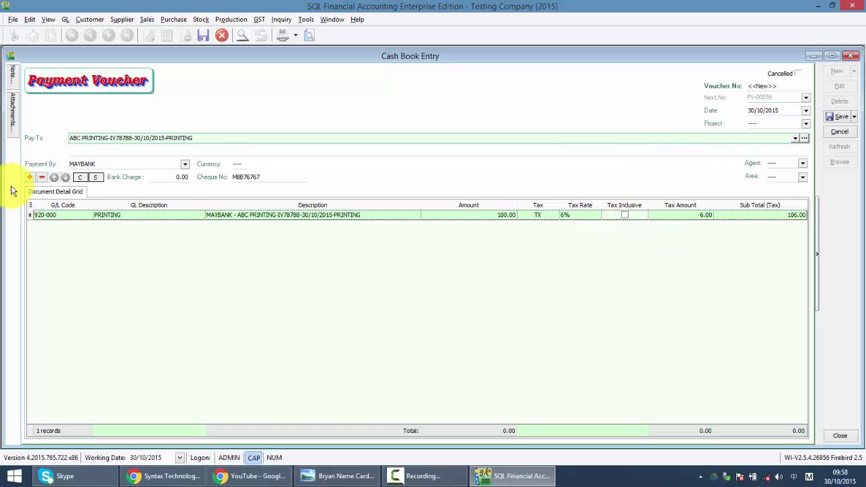
- Add a second line charged to G/L 921-000 STATIONERY
{"action": "left_click", "coordinate": [29, 177]}
{"action": "left_click", "coordinate": [58, 228]}
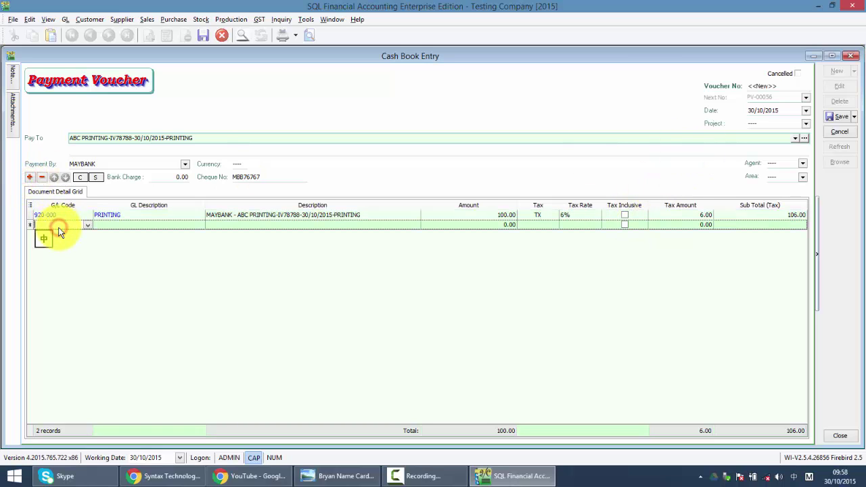
{"action": "key", "text": "Caps_Lock"}
{"action": "type", "text": "stat"}
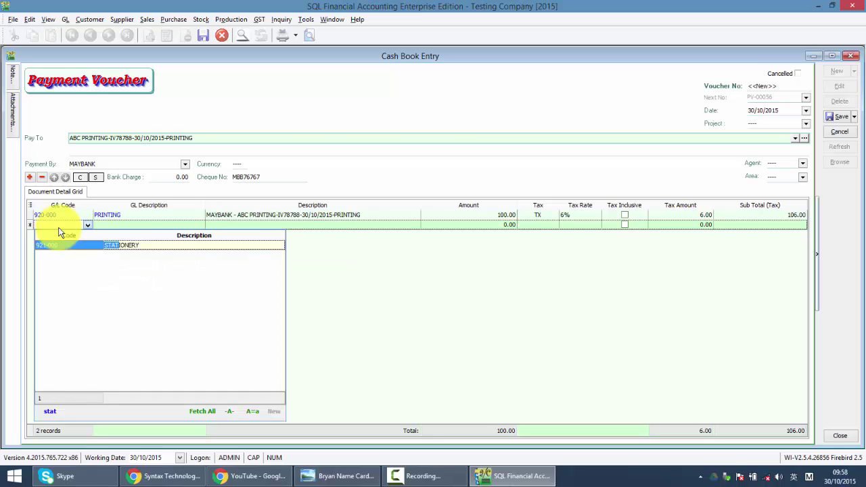
{"action": "key", "text": "Return"}
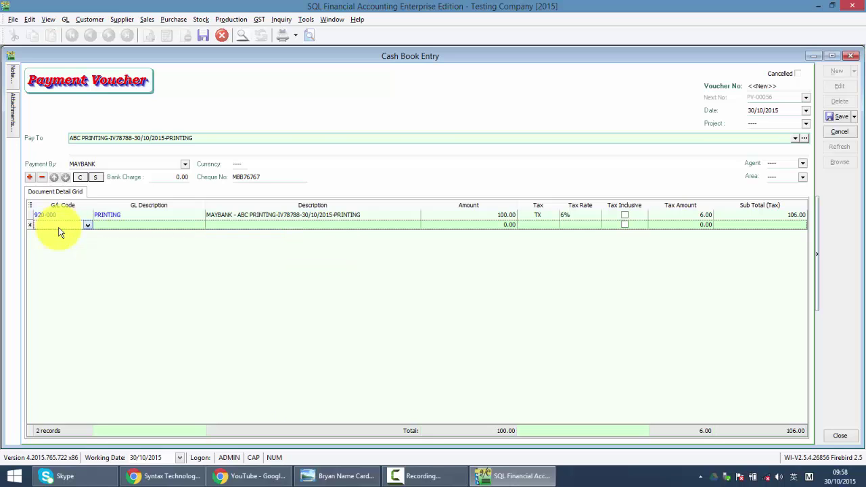
- Give the stationery line amount 20.00 with tax code NR, then save voucher PV-00056
{"action": "left_click", "coordinate": [504, 224]}
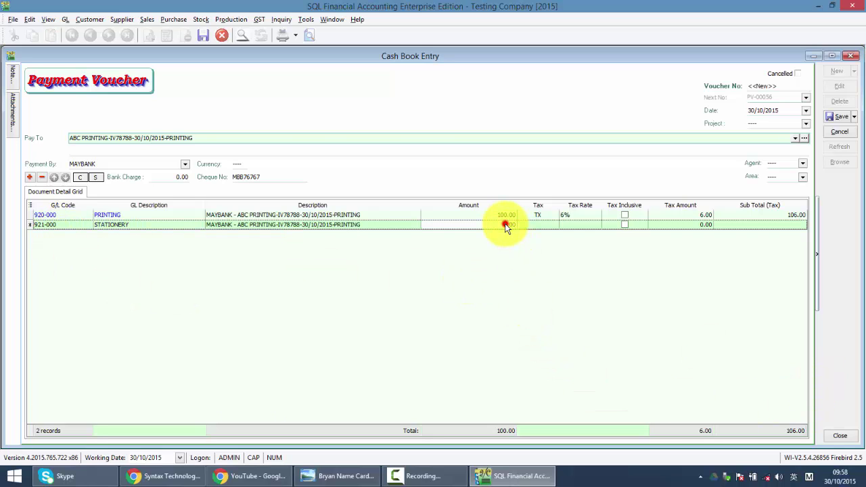
{"action": "type", "text": "20"}
{"action": "key", "text": "Tab"}
{"action": "left_click", "coordinate": [601, 284]}
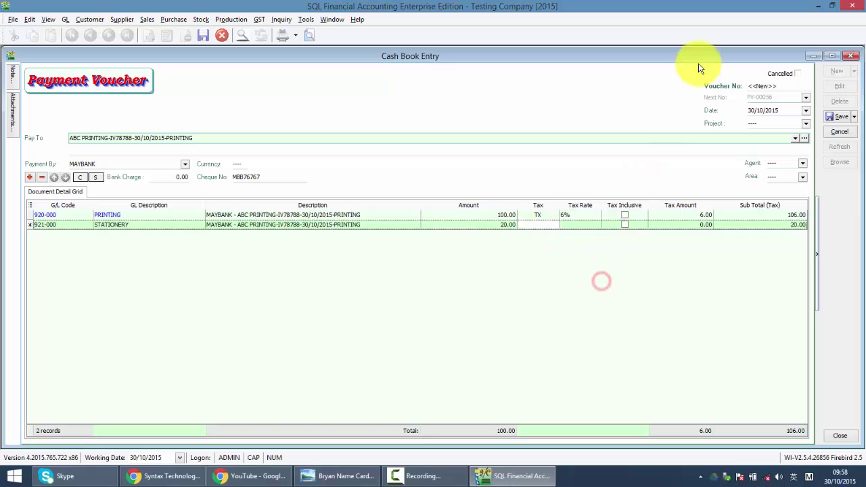
{"action": "left_click", "coordinate": [527, 224]}
{"action": "type", "text": "nr"}
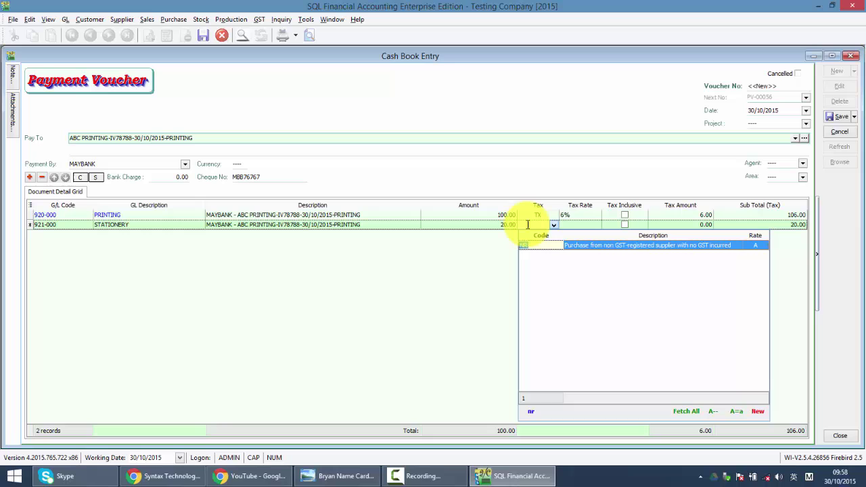
{"action": "key", "text": "Return"}
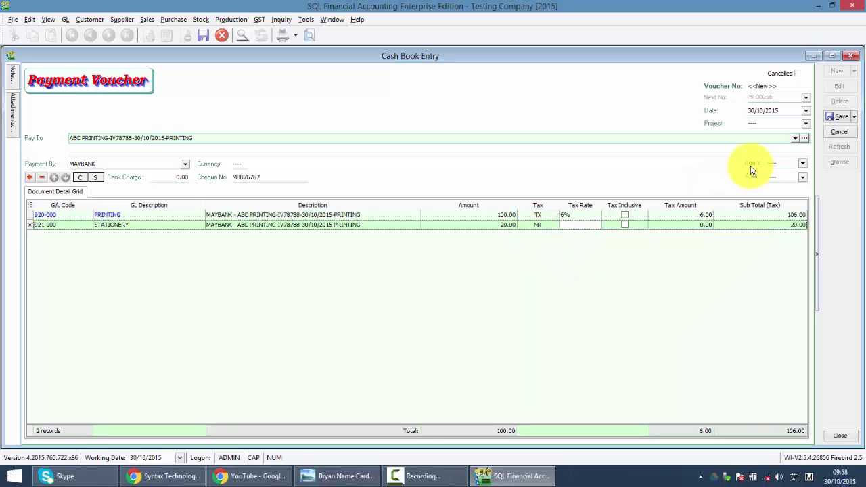
{"action": "left_click", "coordinate": [837, 118]}
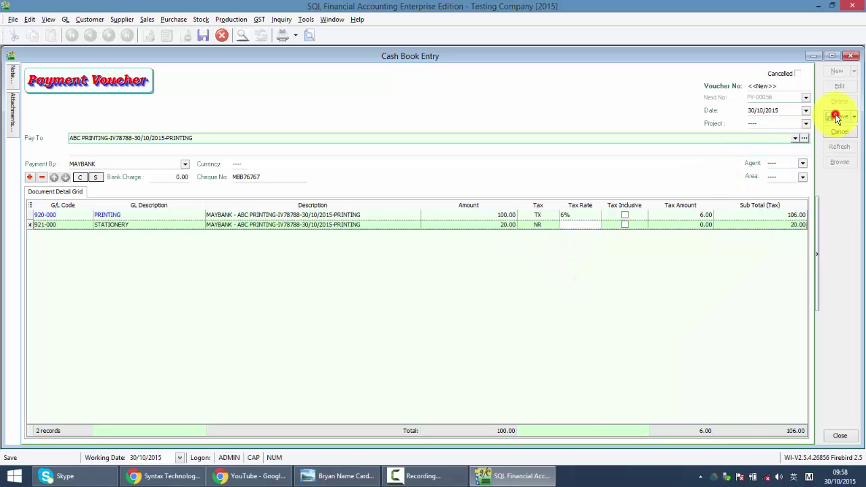
{"action": "left_click", "coordinate": [316, 35]}
{"action": "double_click", "coordinate": [386, 213]}
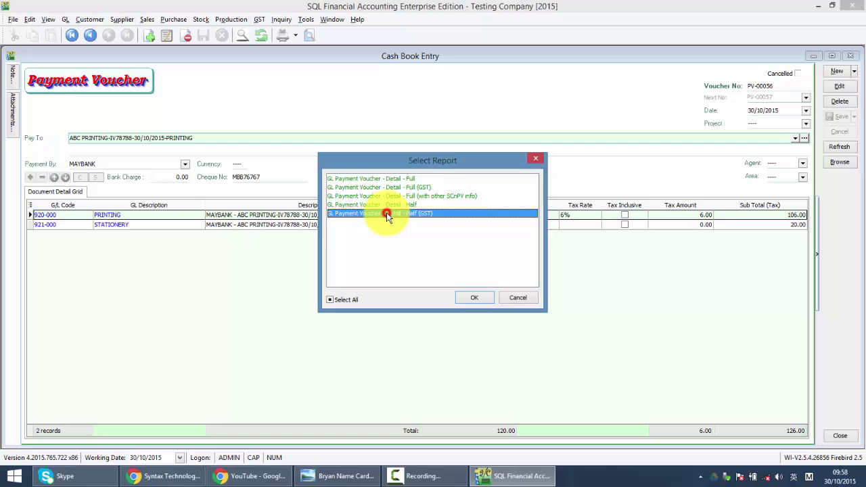
{"action": "scroll", "coordinate": [392, 224], "scroll_direction": "down", "scroll_amount": 10}
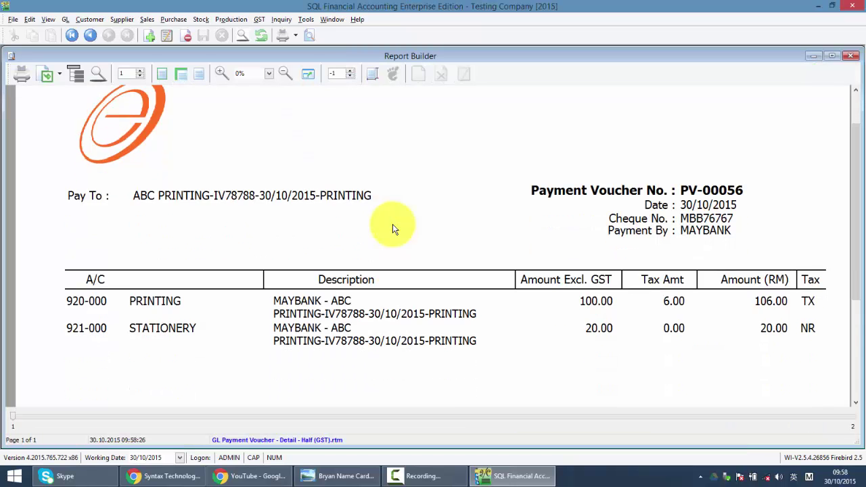
{"action": "scroll", "coordinate": [393, 224], "scroll_direction": "up", "scroll_amount": 10}
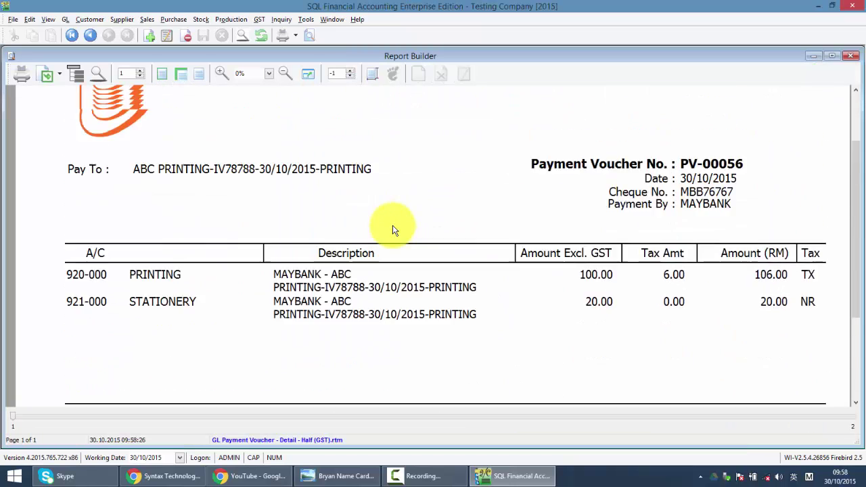
{"action": "left_click", "coordinate": [851, 56]}
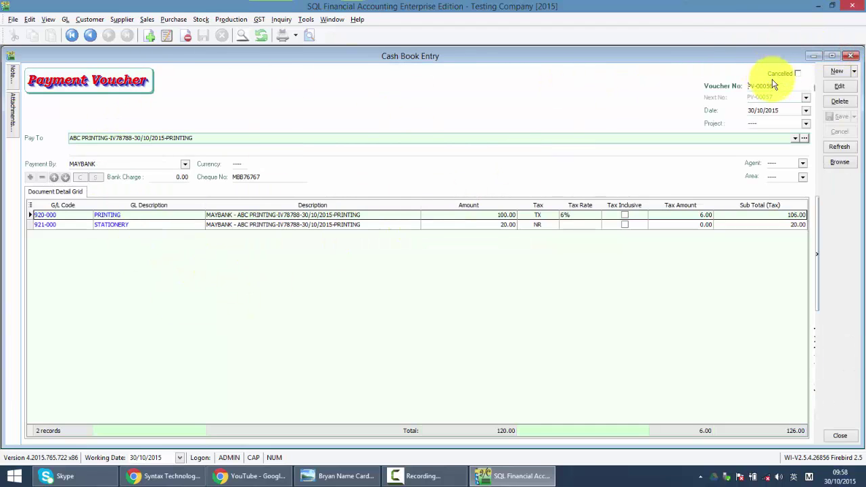
- Start a new Official Receipt received in 310-001 MAYBANK, then close the Cash Book Entry window
{"action": "left_click", "coordinate": [854, 71]}
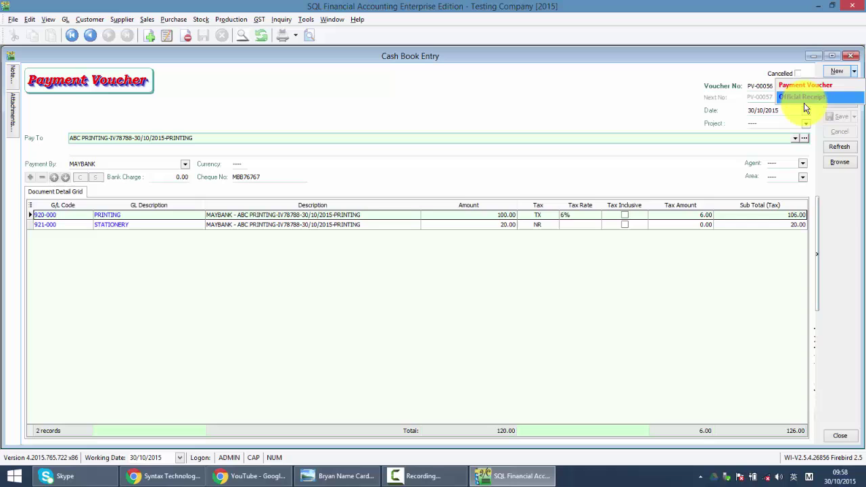
{"action": "left_click", "coordinate": [784, 96]}
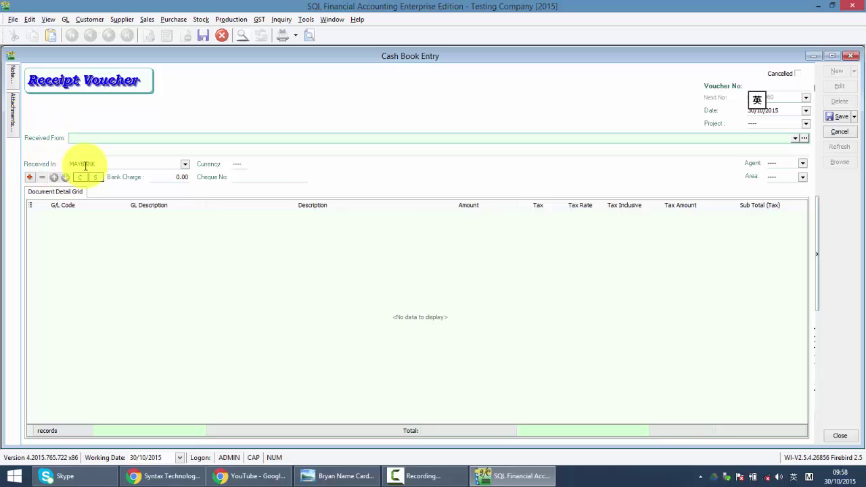
{"action": "left_click", "coordinate": [186, 165]}
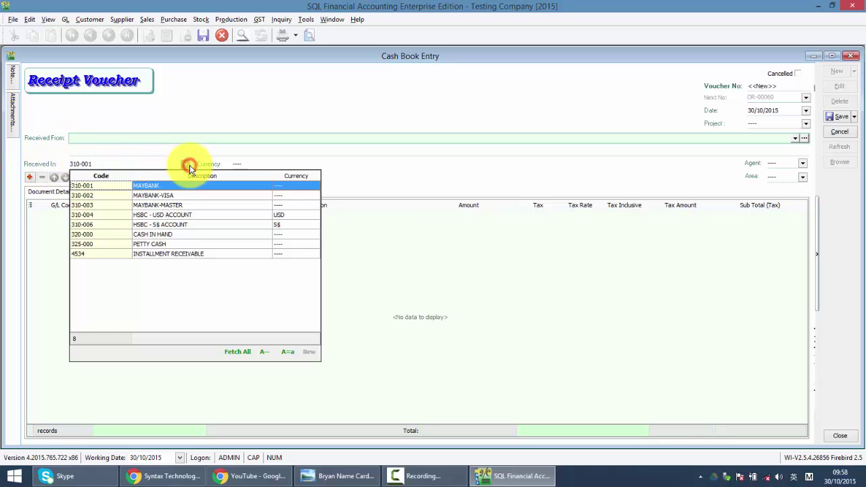
{"action": "left_click", "coordinate": [186, 165]}
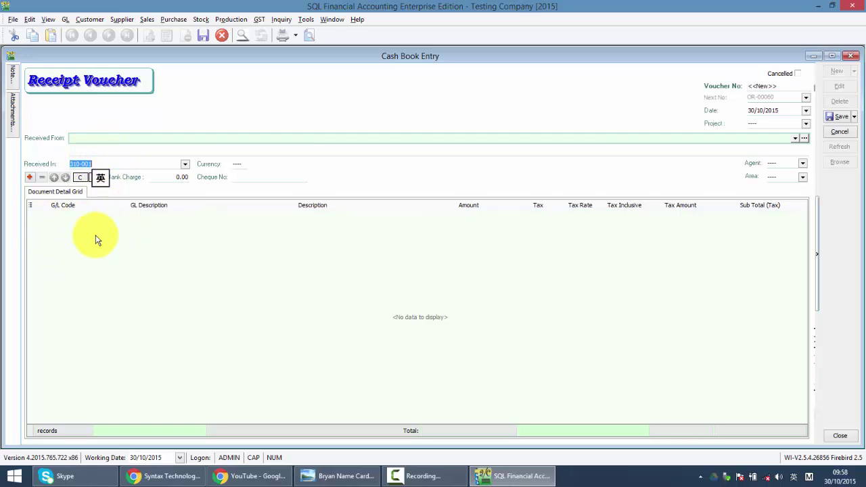
{"action": "left_click", "coordinate": [851, 57]}
- Discard the unsaved receipt and bring up the company's Facebook page in Chrome
{"action": "left_click", "coordinate": [464, 254]}
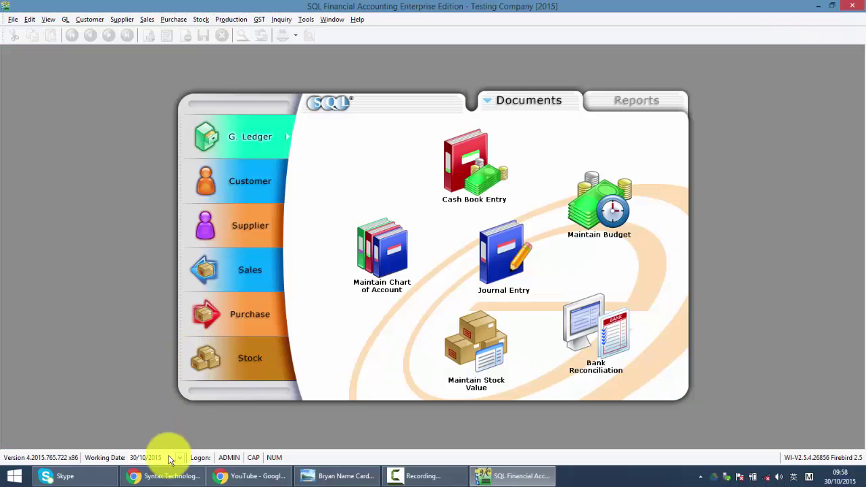
{"action": "left_click", "coordinate": [169, 476]}
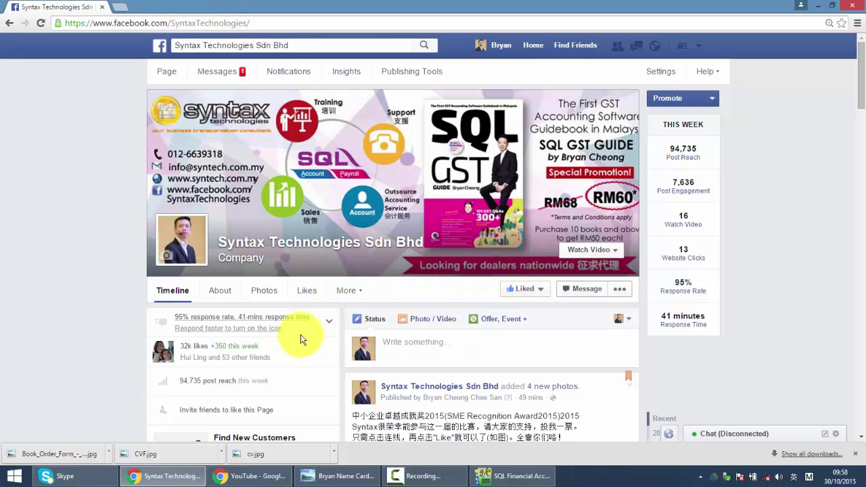
- Browse the maximized syntech.com.my YouTube tutorials page, then return to the name card image
{"action": "left_click", "coordinate": [240, 475]}
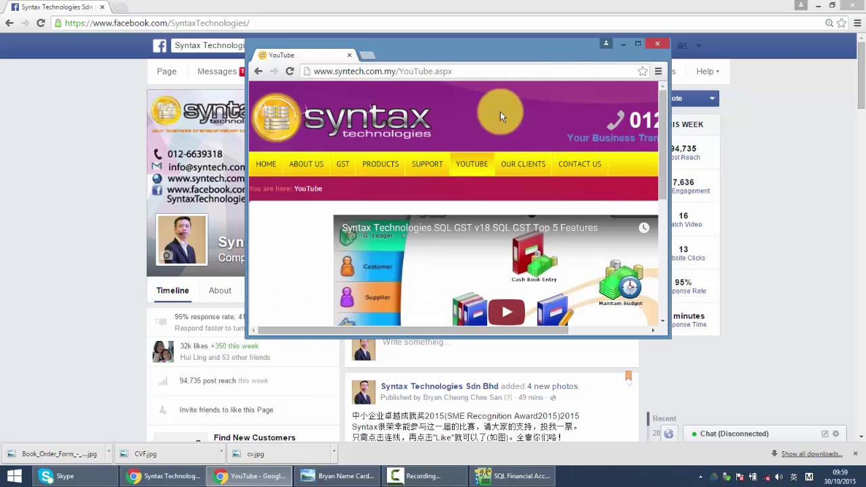
{"action": "left_click", "coordinate": [637, 43]}
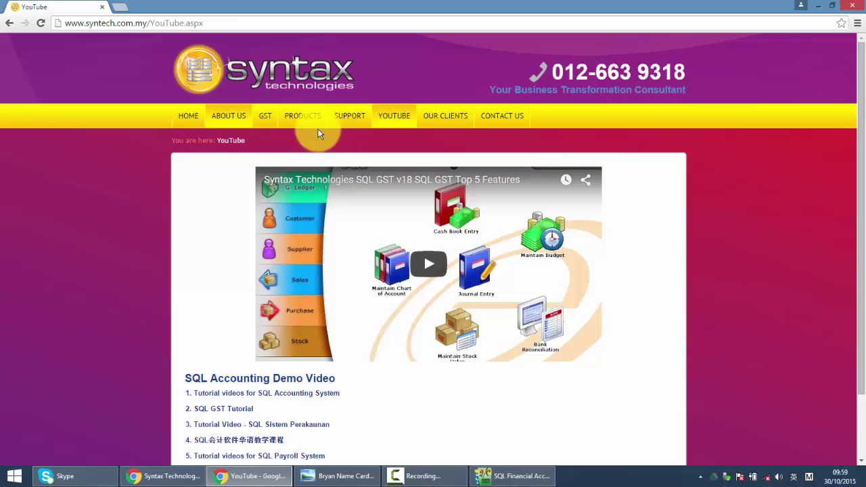
{"action": "scroll", "coordinate": [359, 152], "scroll_direction": "down", "scroll_amount": 2}
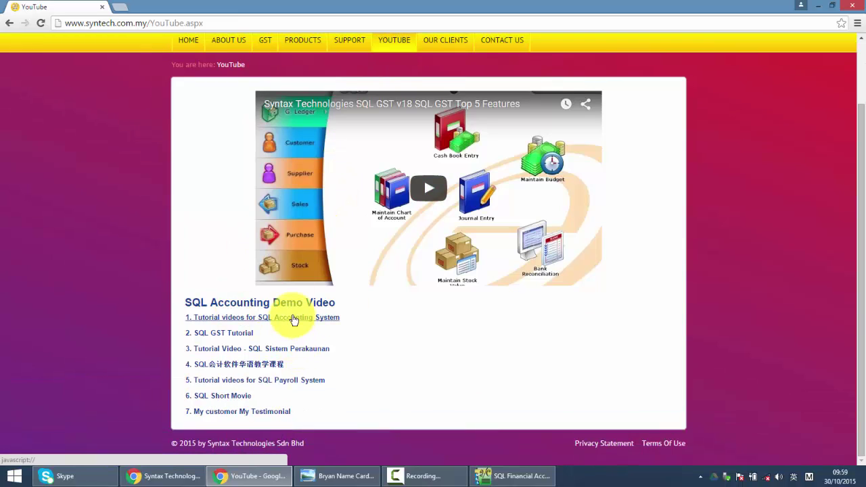
{"action": "left_click", "coordinate": [320, 476]}
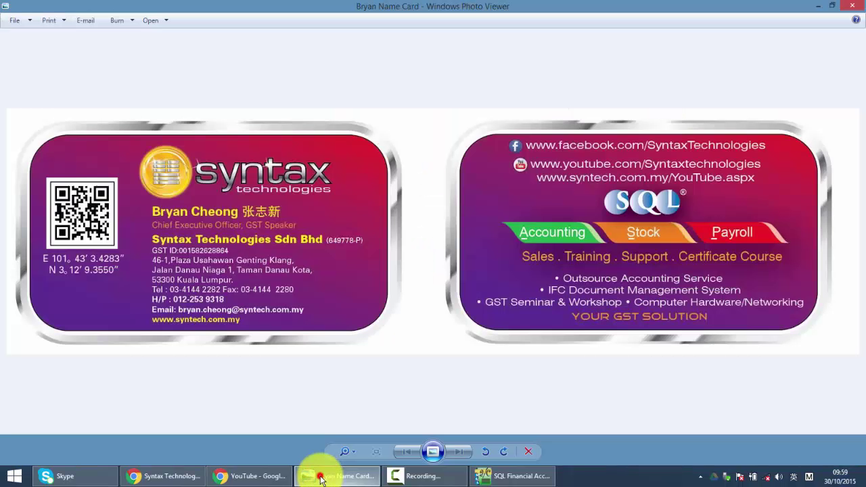